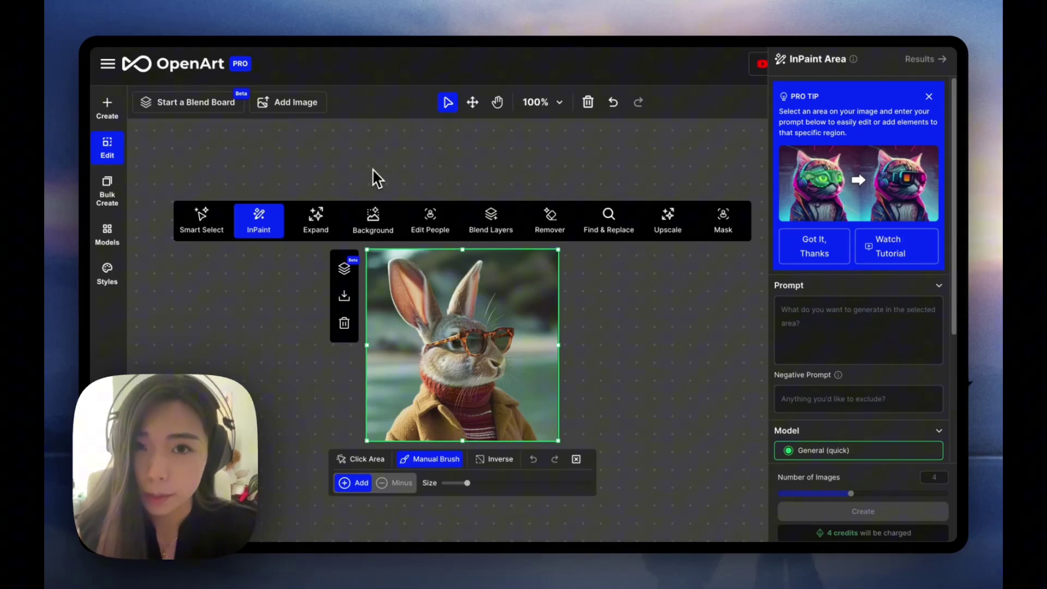
Switch the rabbit image to the Background tool to show the Remove/Change Background options.
left_click(382, 221)
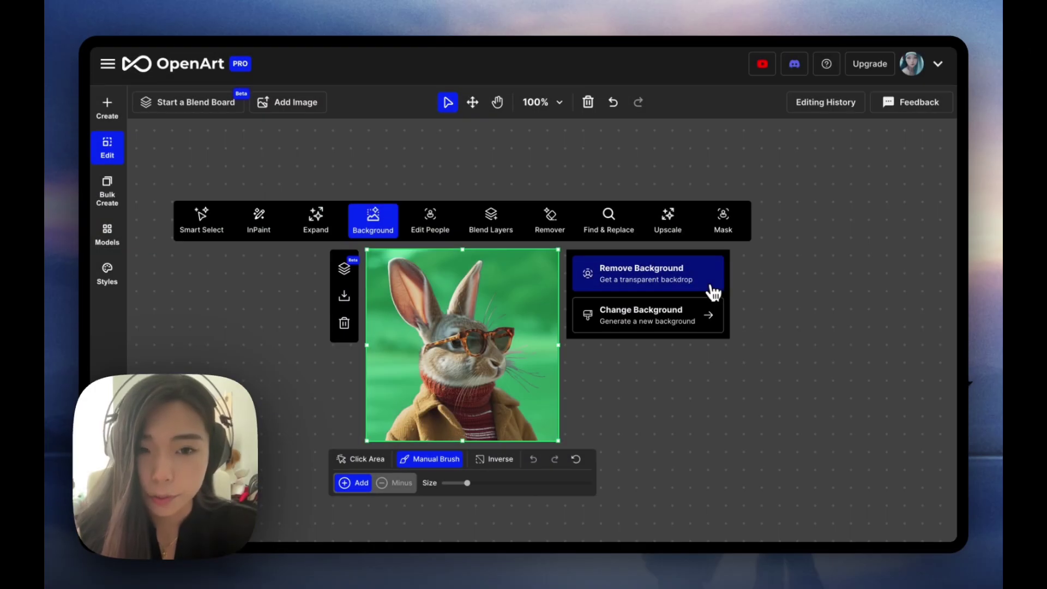
left_click(711, 285)
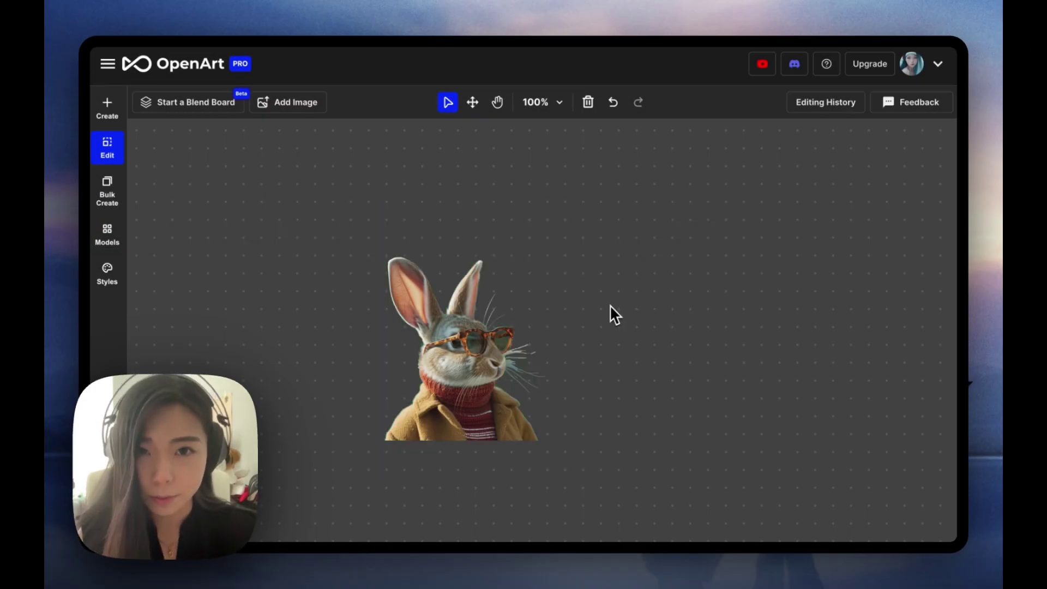
scroll(519, 338, "up", 10)
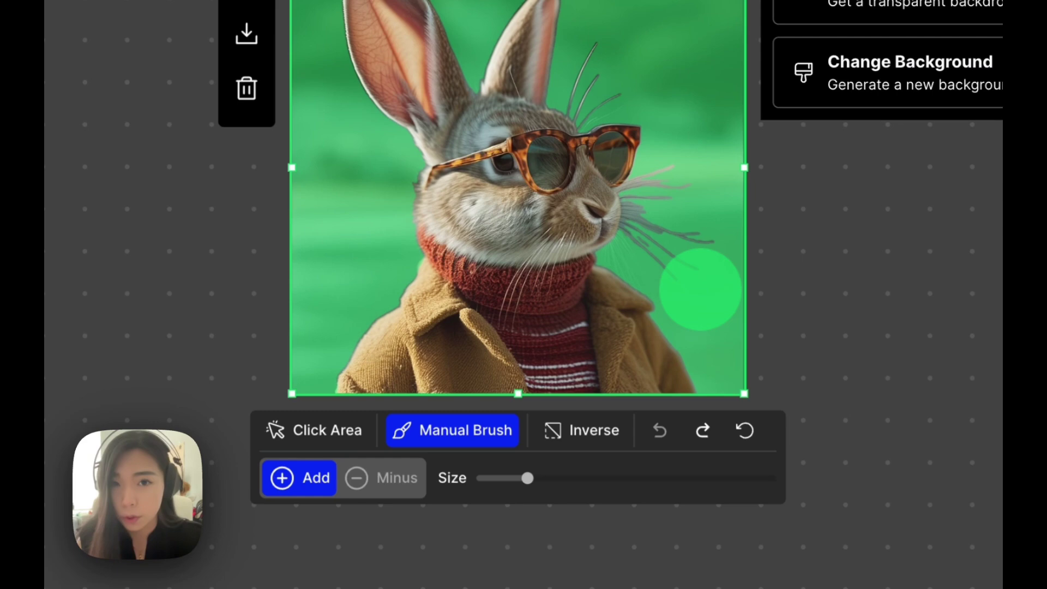
mouse_move(701, 289)
left_mouse_down()
mouse_move(673, 262)
mouse_move(662, 218)
left_mouse_up()
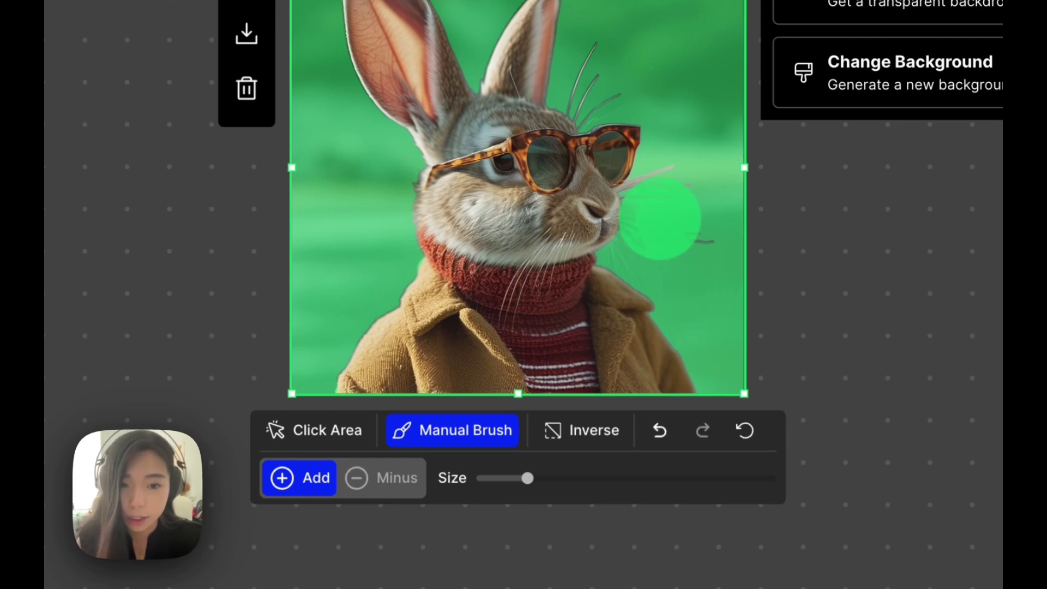
left_click(660, 431)
left_click(308, 431)
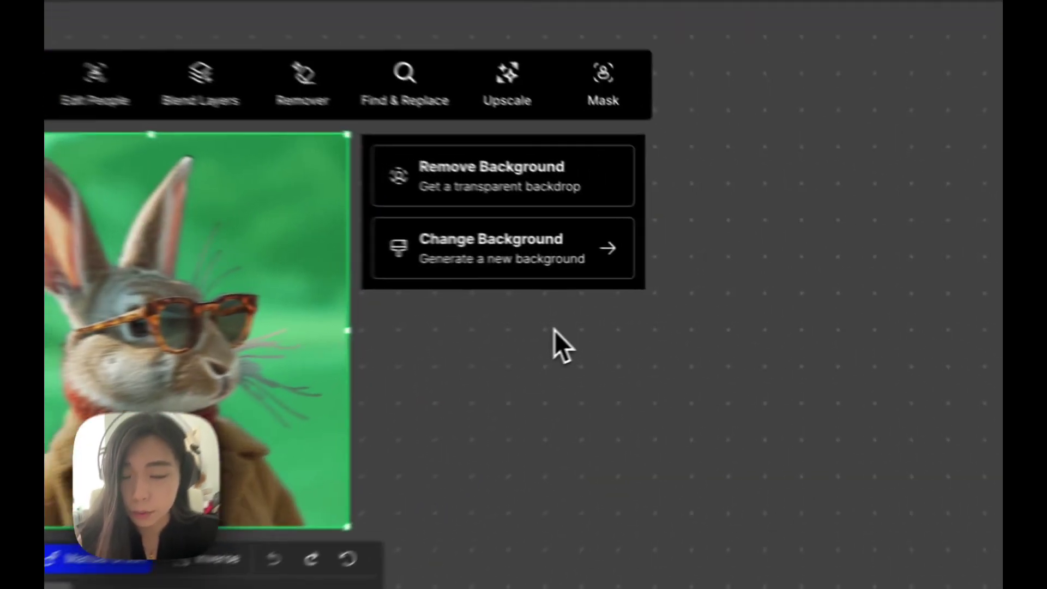
Generate new rabbit backgrounds with Change Background using the prompt 'snowy winter scene'.
left_click(519, 263)
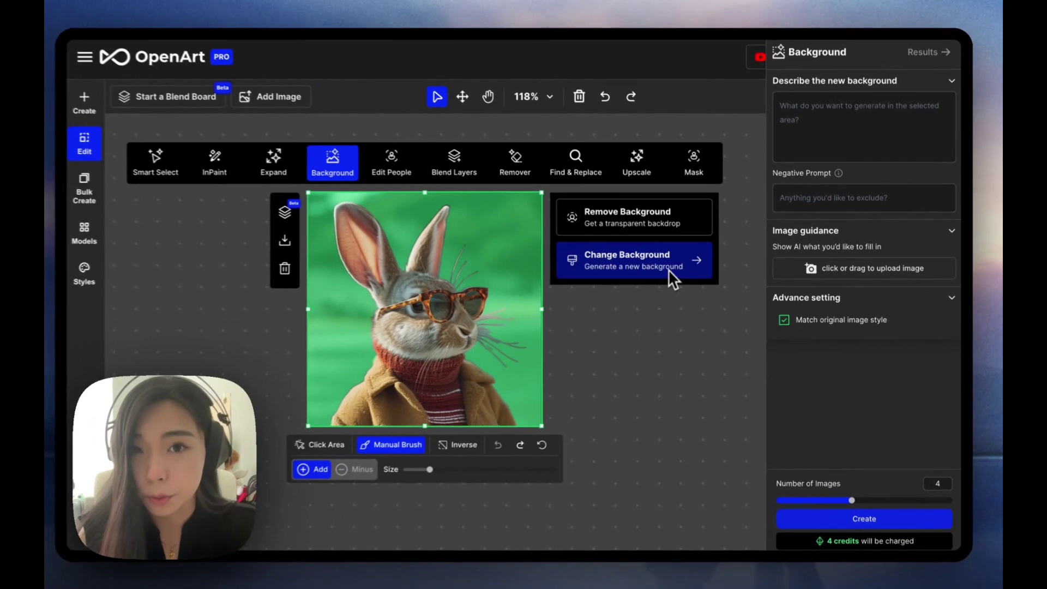
left_click(837, 141)
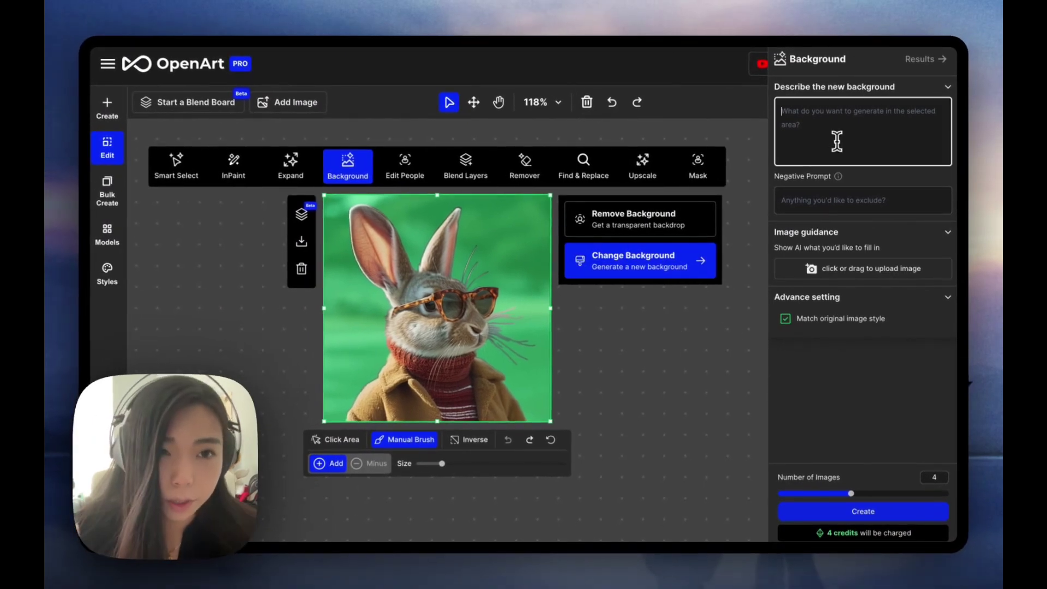
type("snowy")
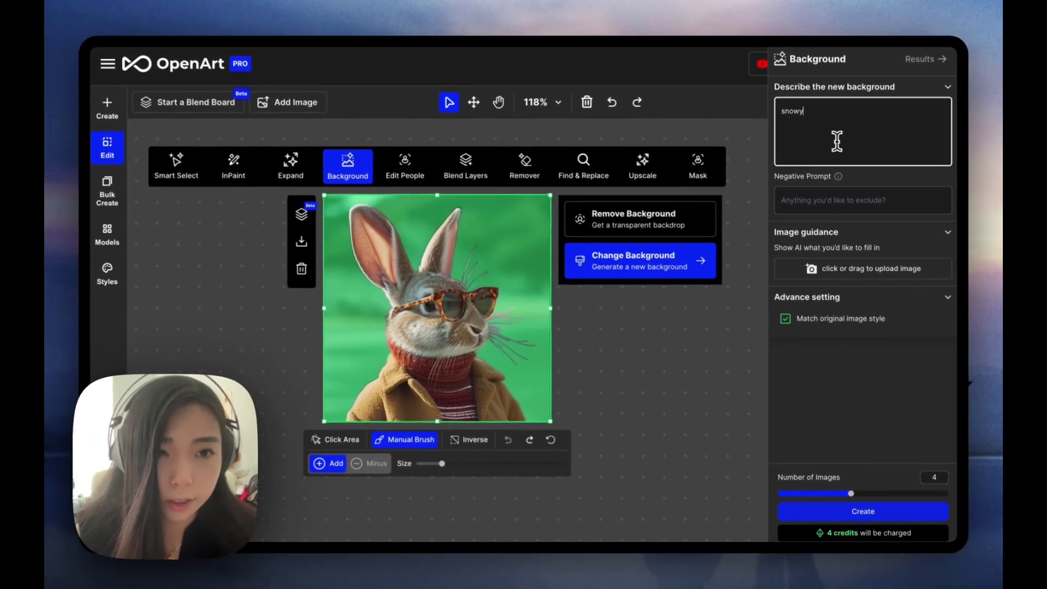
type(" winter scene")
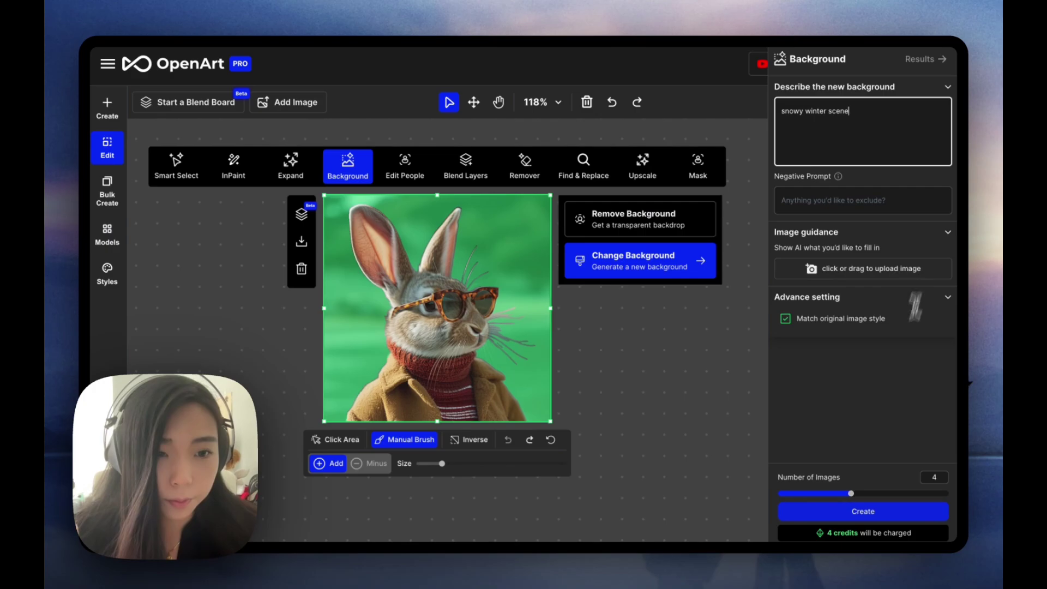
left_click(892, 513)
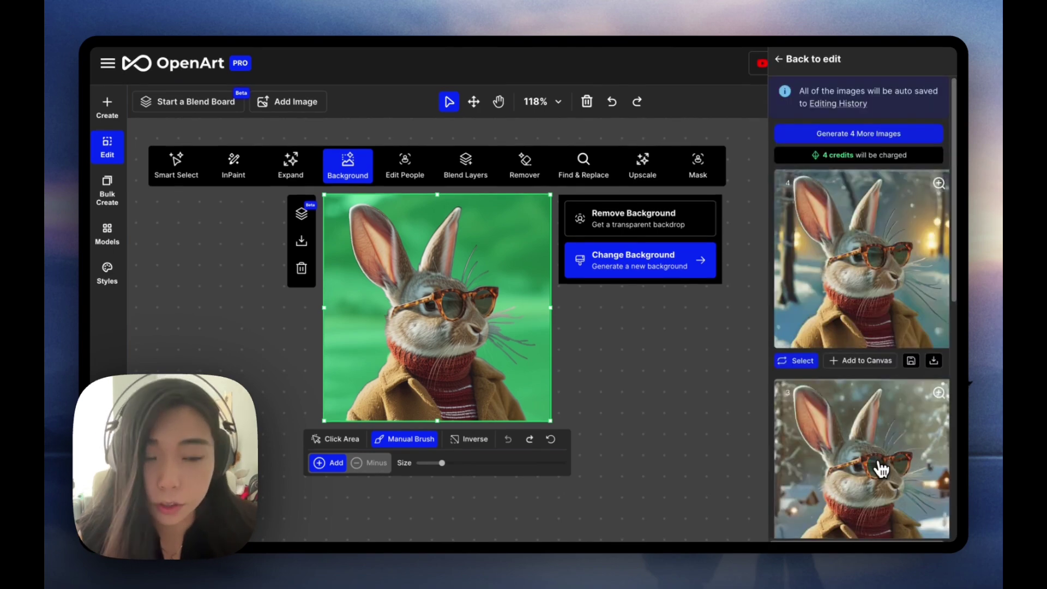
Browse the snowy winter rabbit results one by one in the full-size preview.
scroll(882, 468, "down", 8)
left_click(882, 468)
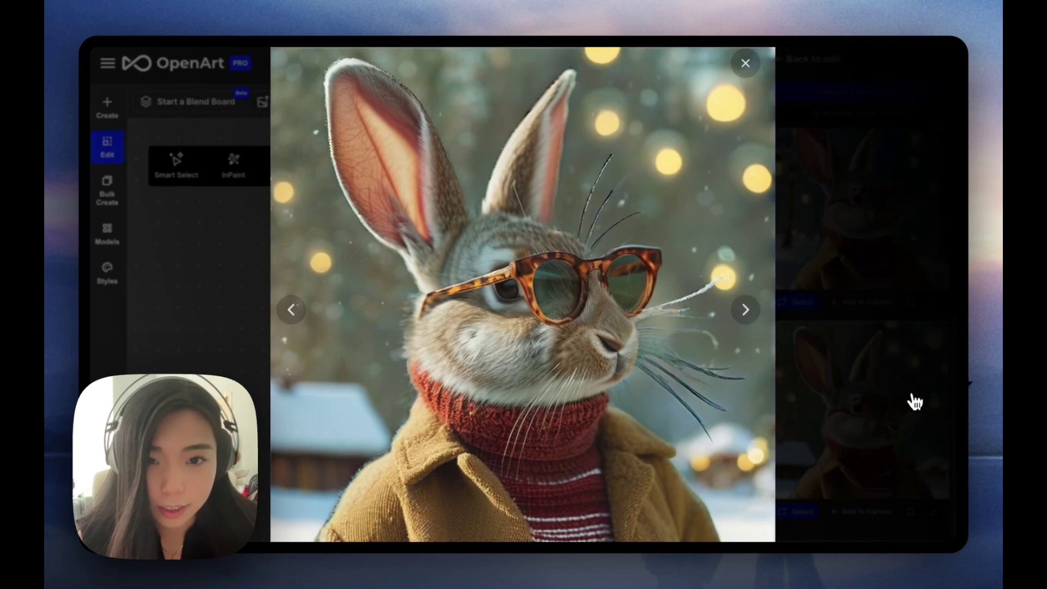
key("Right")
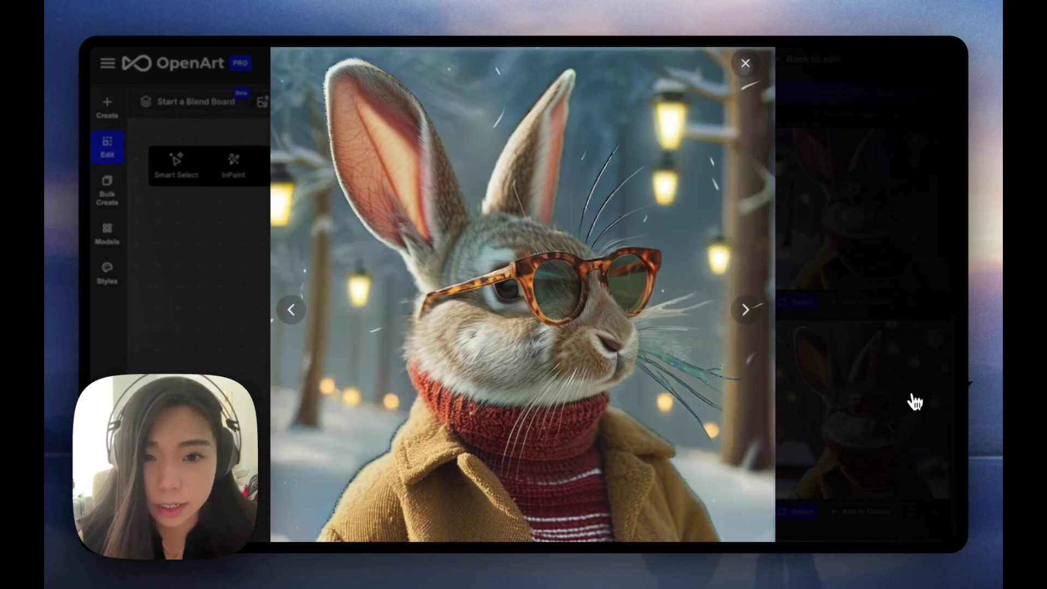
key("Right")
key("Right")
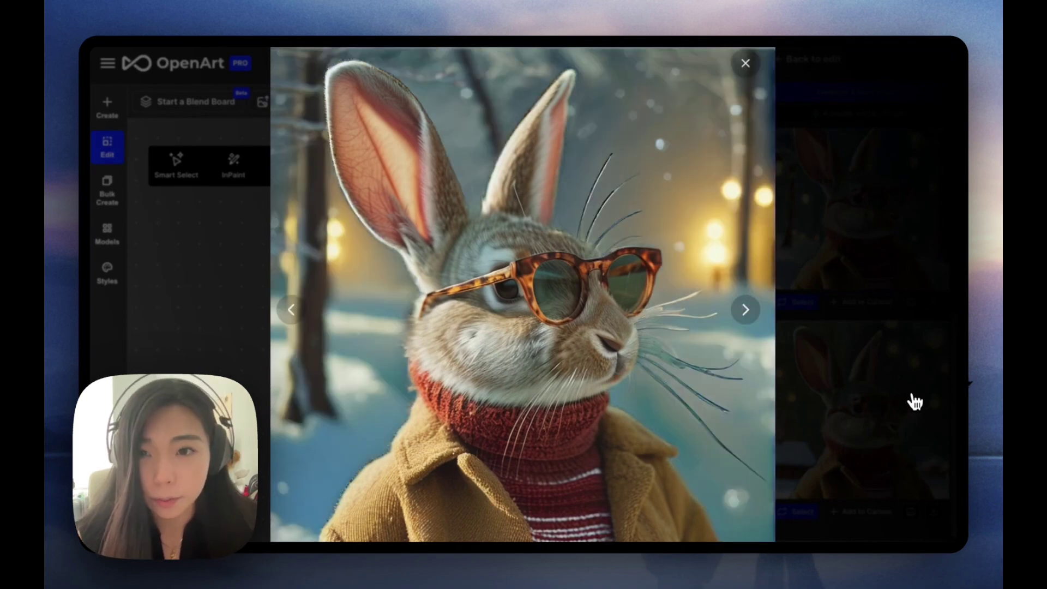
key("Right")
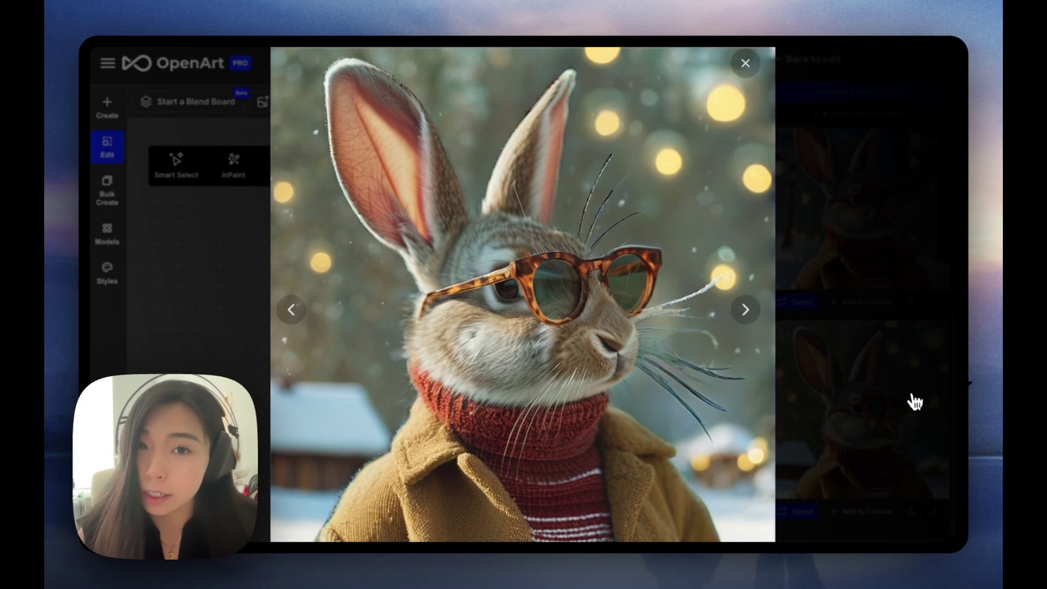
key("Right")
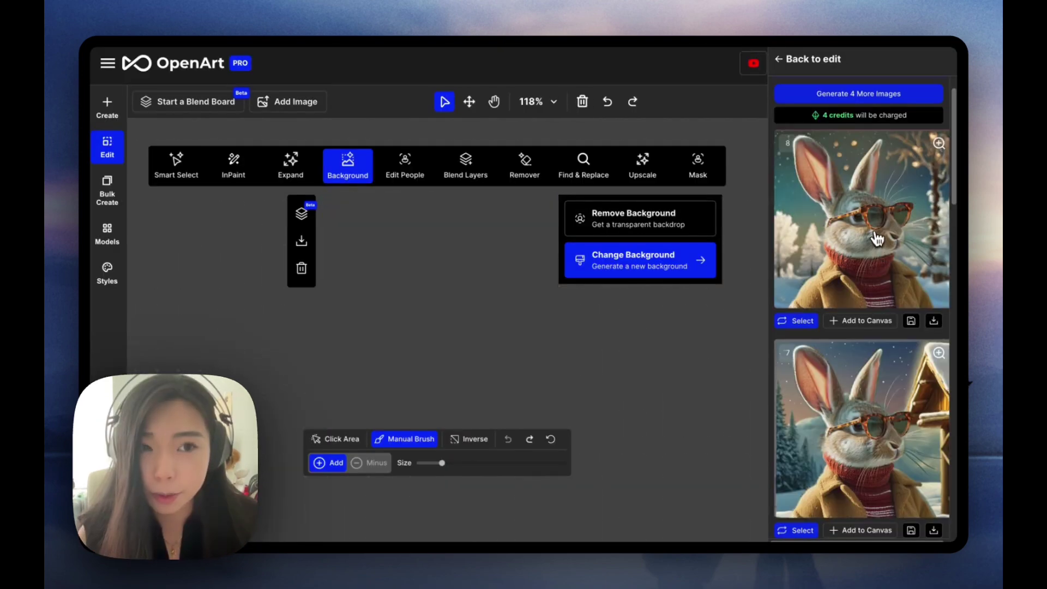
Regenerate the winter backgrounds without original style matching and view the next result.
left_click(877, 239)
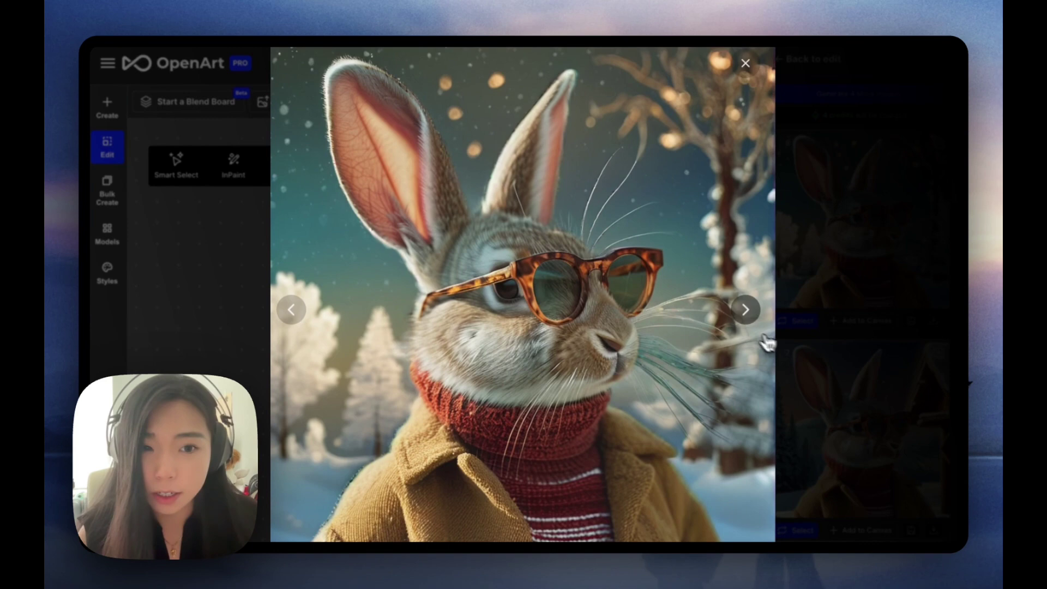
left_click(745, 310)
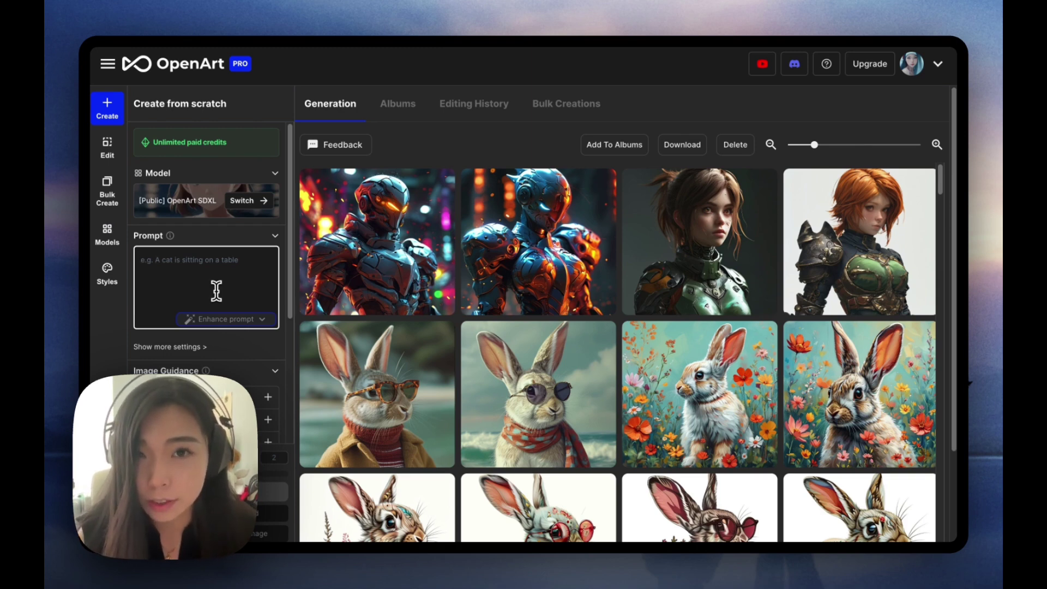
Quick Enhance the pasted 'snowy winter scene' prompt and select the enhanced description.
type("snowy winter scene")
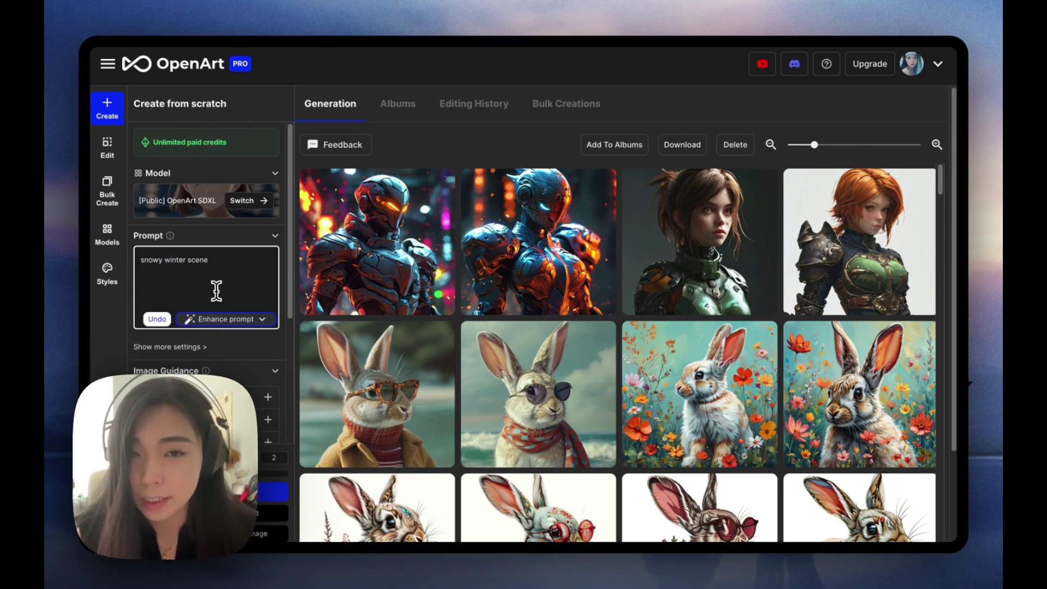
left_click(227, 319)
left_click(222, 347)
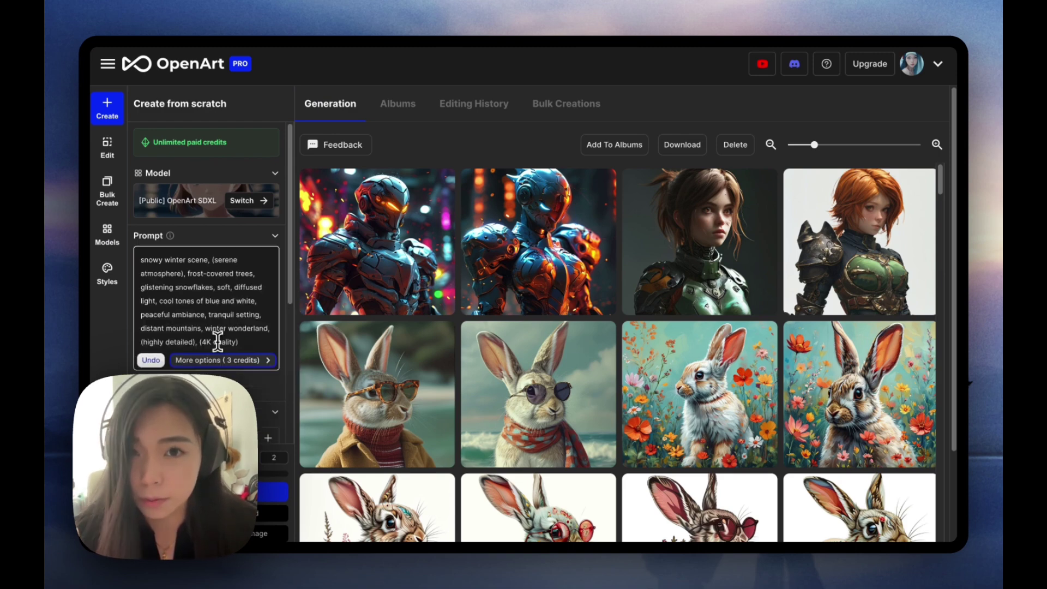
triple_click(218, 342)
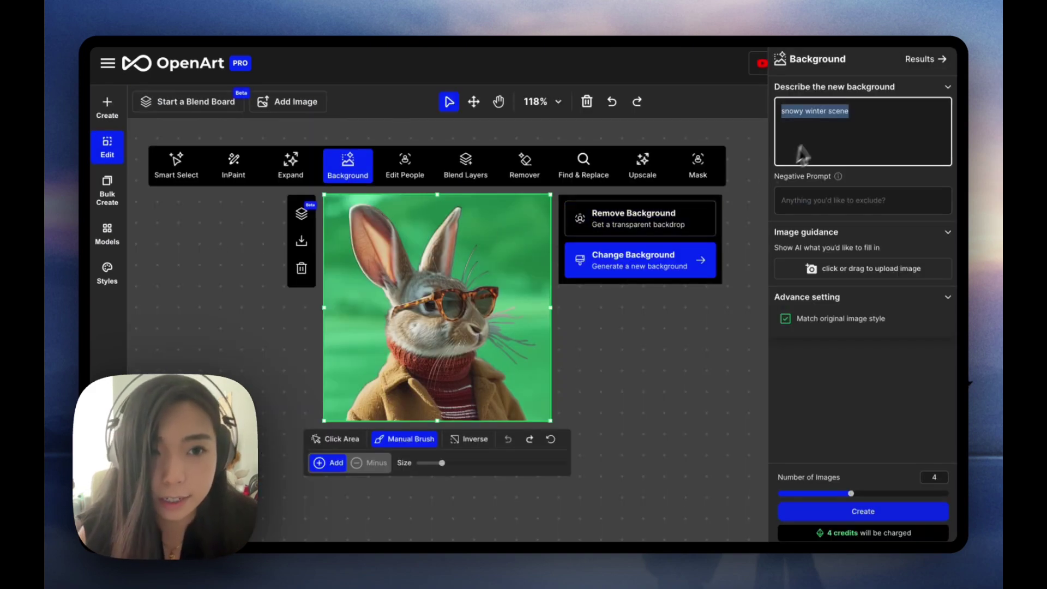
Use the enhanced winter description as the new background and generate rabbit variations.
type("snowy winter scene, (serene atmosphere), frost-covered trees, glistening snowflakes, soft, diffused light, cool tones of blue and white, peaceful ambiance, tranquil setting, distant mountains, winter wonderland, (highly detailed), (4K quality)")
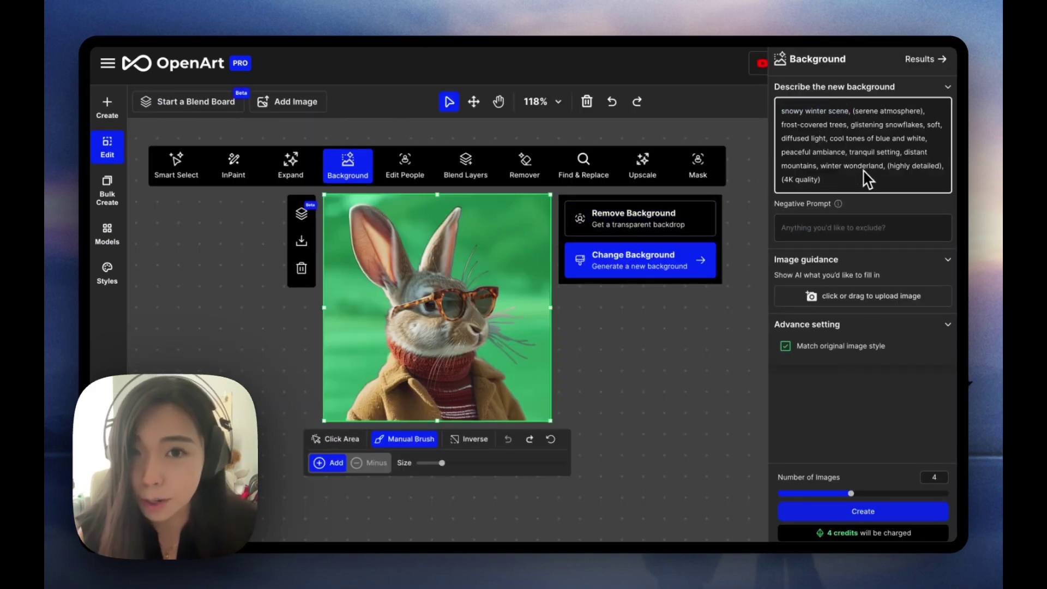
left_click(881, 515)
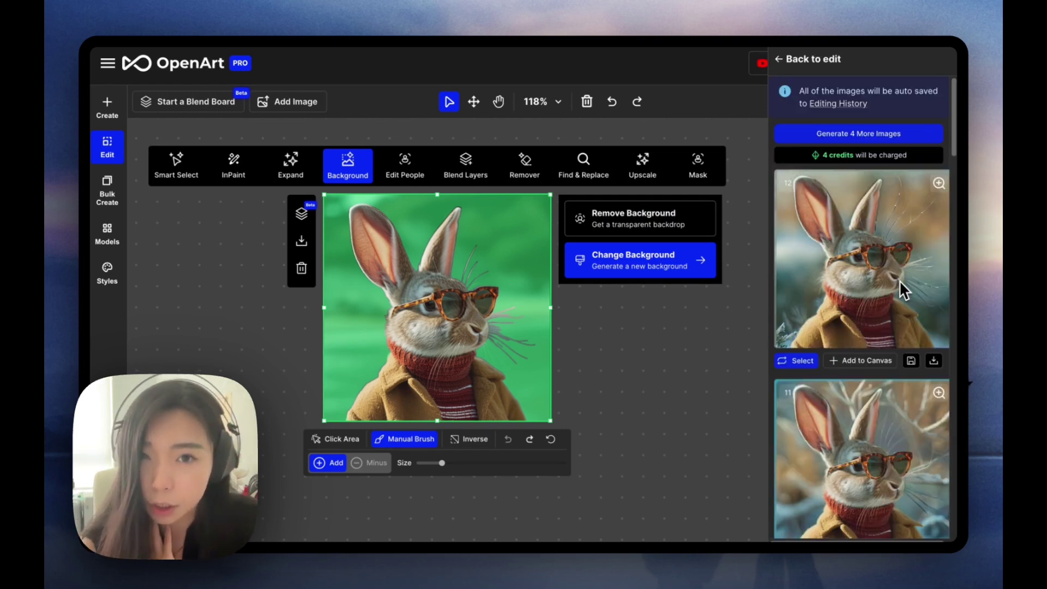
Browse the winter rabbit results full-size to the one with bokeh lights and snowy houses.
scroll(876, 417, "down", 8)
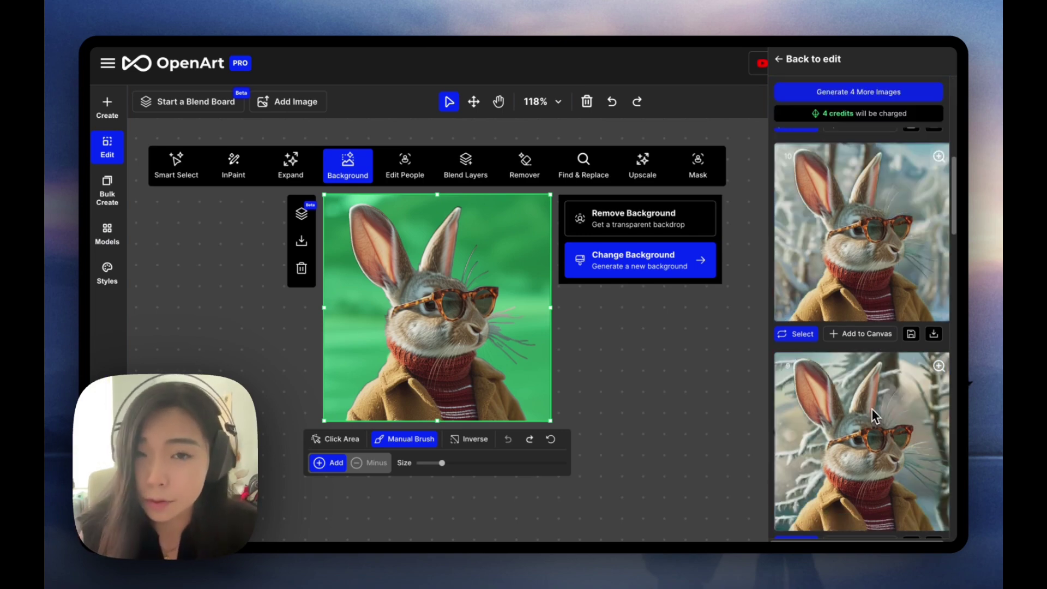
left_click(873, 410)
left_click(745, 309)
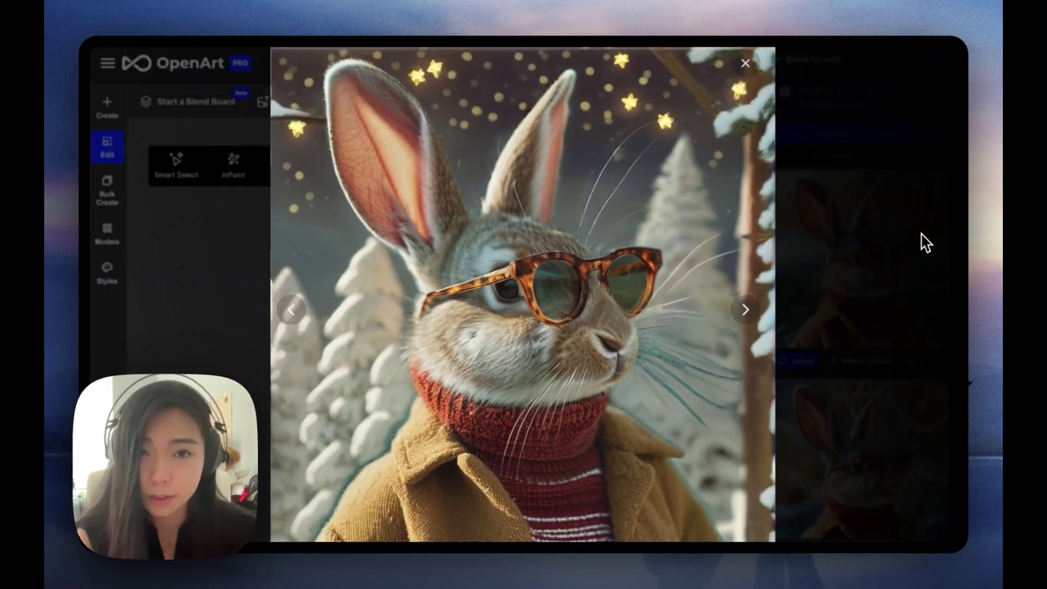
key("Right")
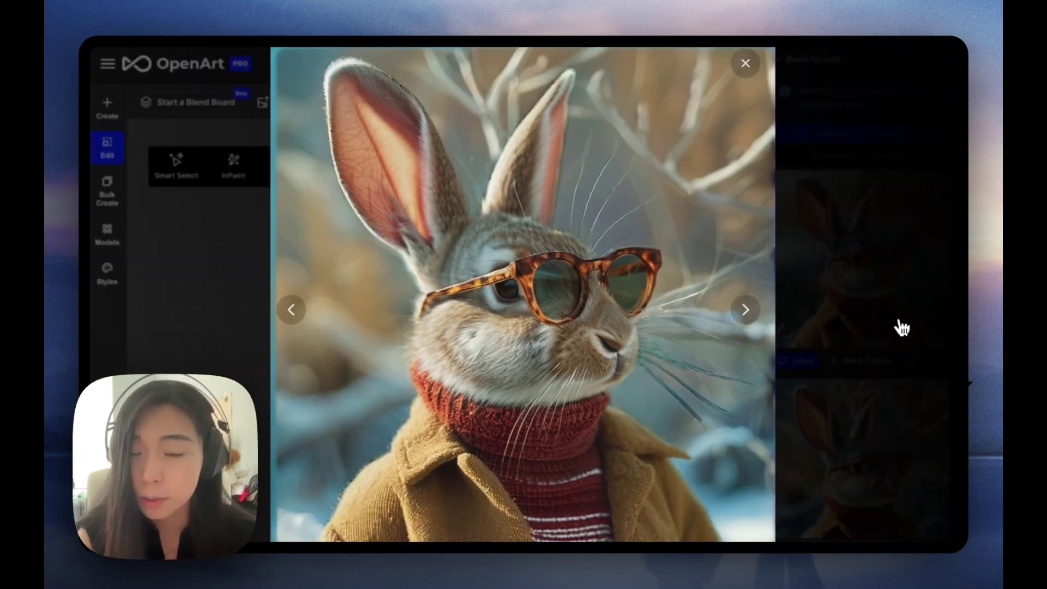
key("Left")
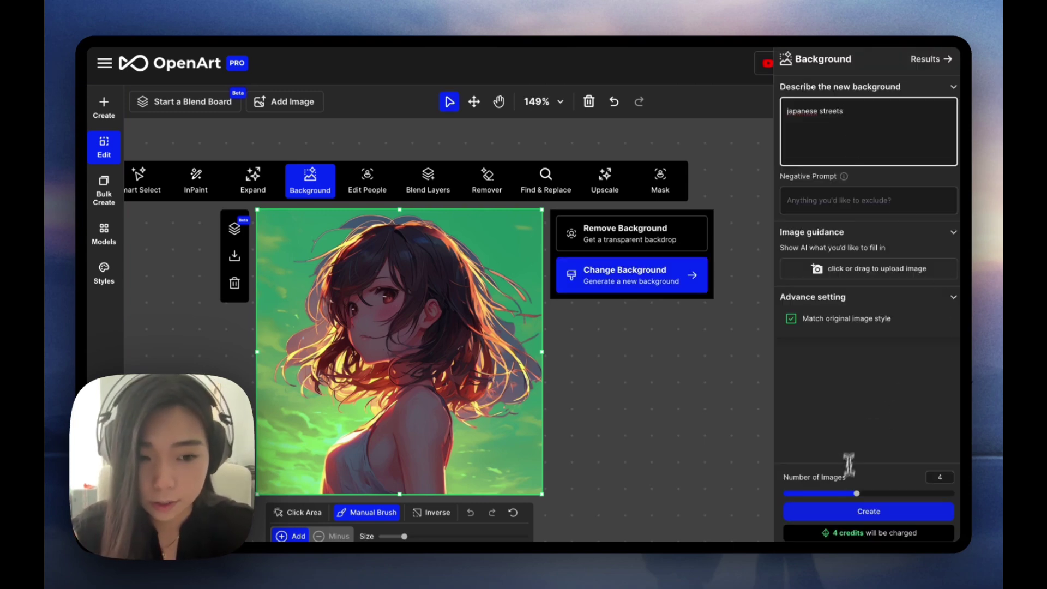
Generate four 'japanese streets' backgrounds for the green-backed anime girl portrait.
left_click(898, 518)
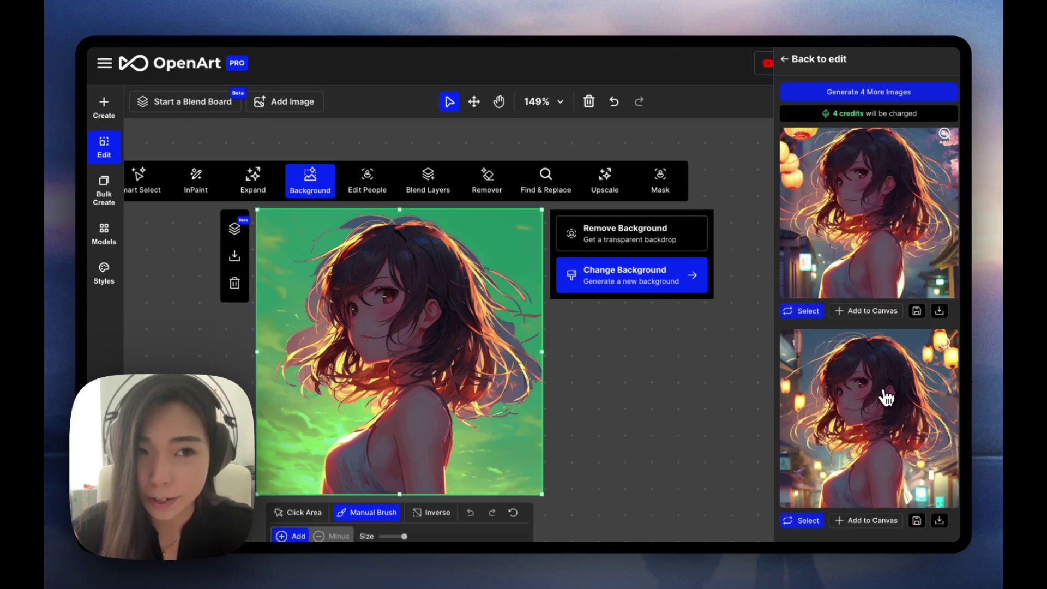
Upload the lantern-lit Japanese street image from Downloads as image guidance.
left_click(887, 397)
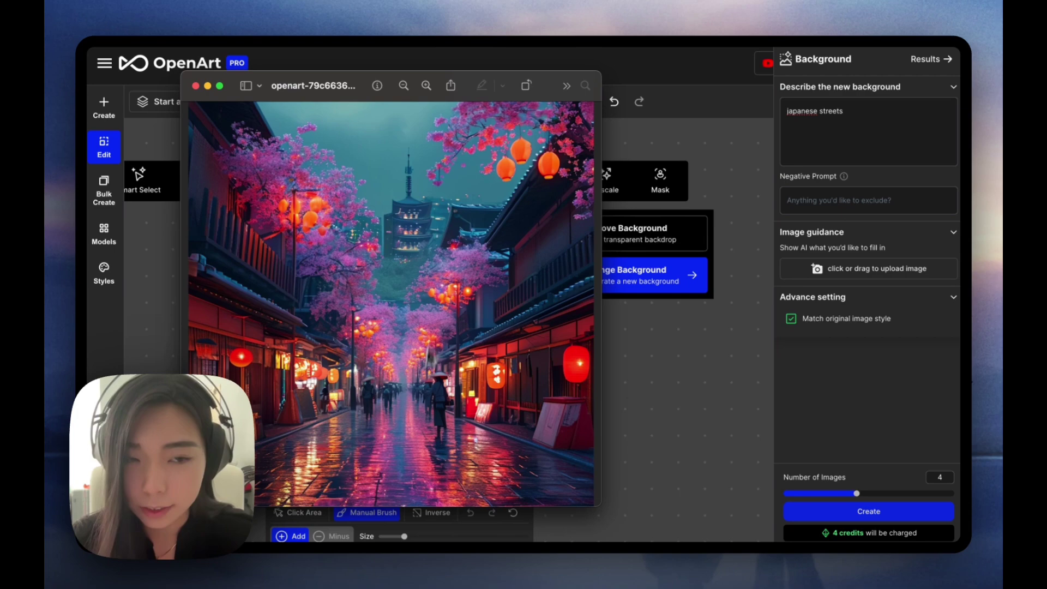
key("space")
left_click(875, 266)
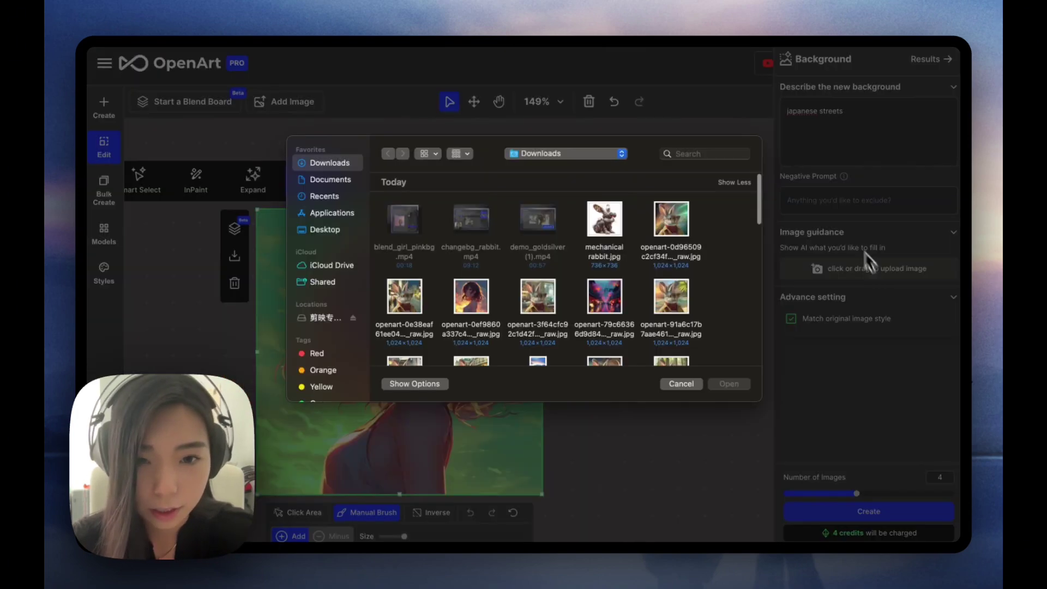
double_click(606, 291)
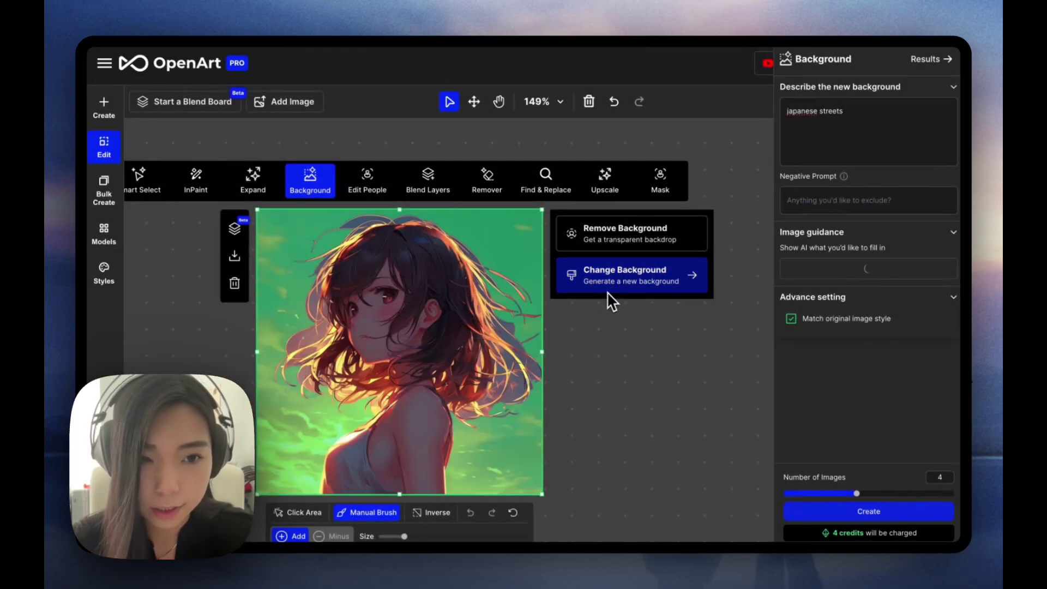
Generate street-guided anime girl backgrounds and browse the lantern and cherry-blossom variants full-size.
left_click(913, 514)
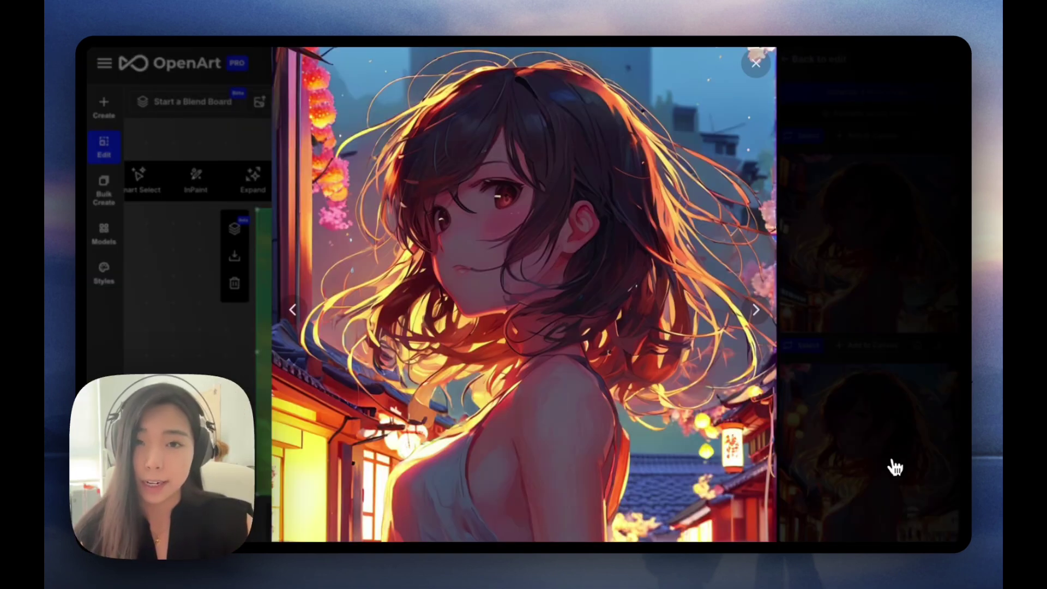
key("Right")
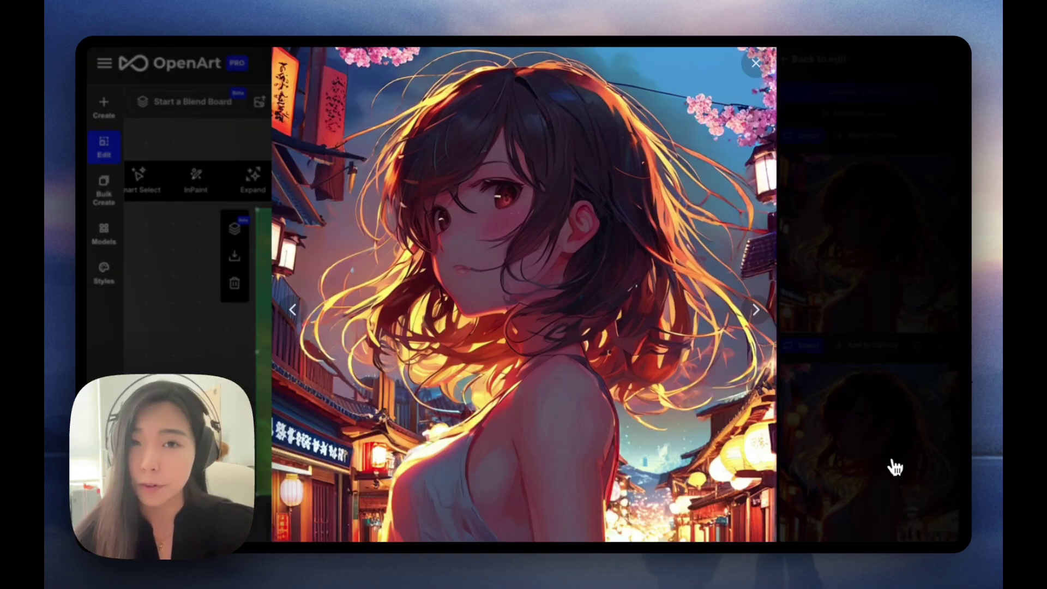
key("Right")
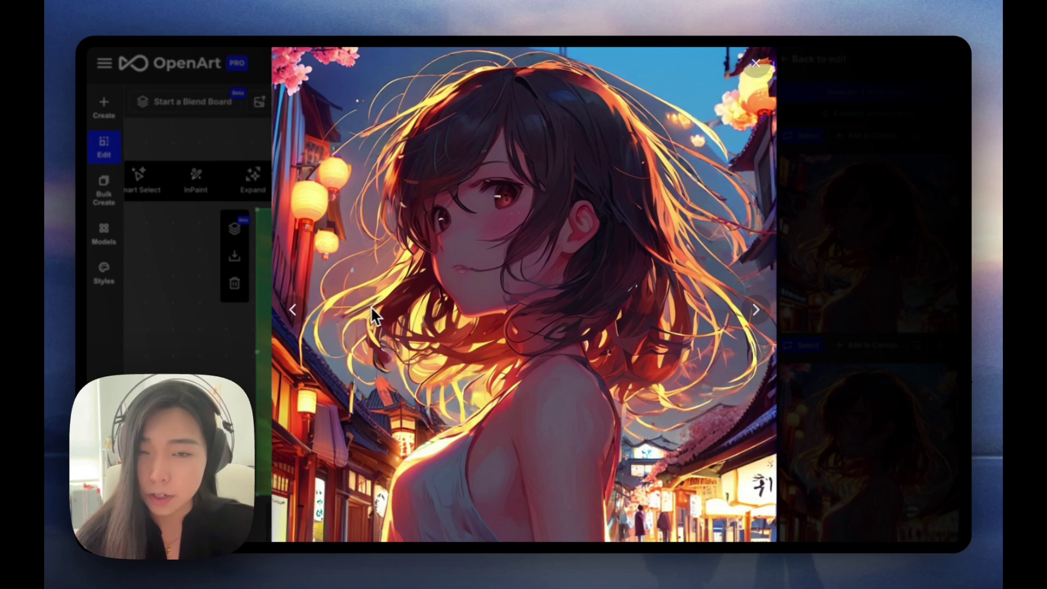
key("Right")
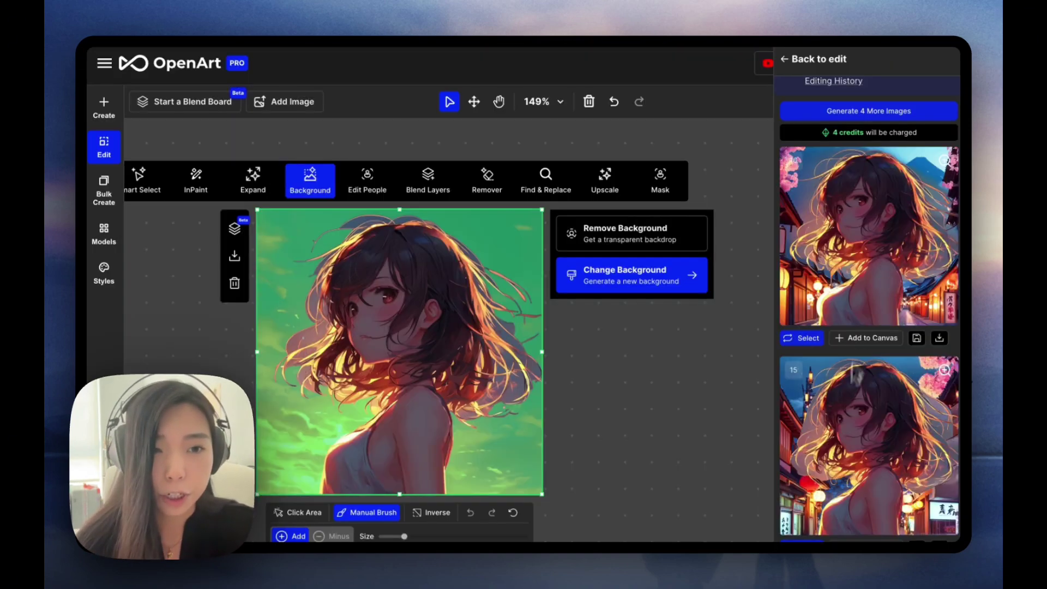
scroll(870, 327, "down", 2)
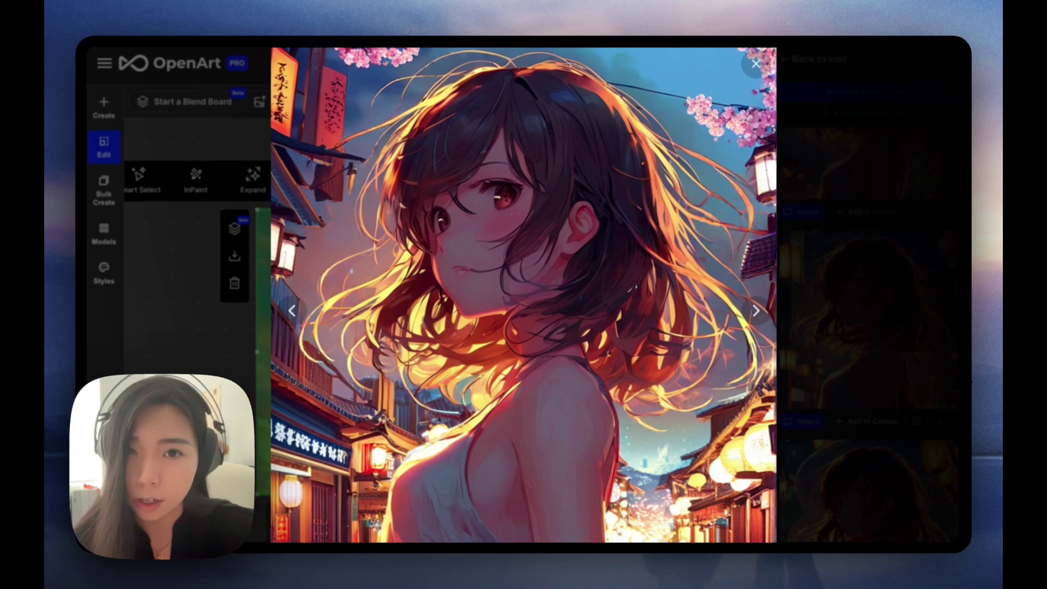